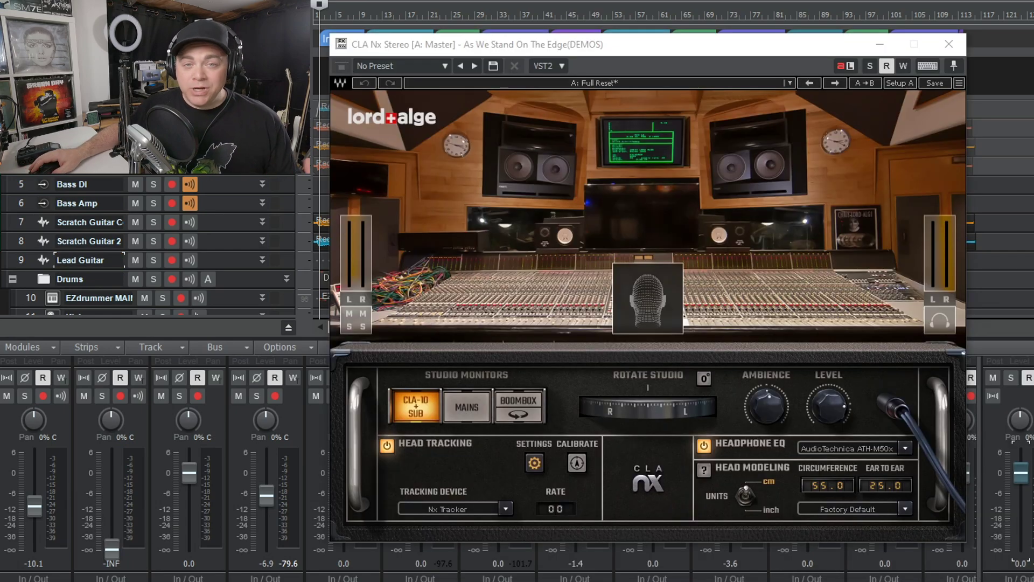
Choose AudioTechnica ATH-M50x as the headphone EQ model in CLA Nx
{"action": "scroll", "coordinate": [1013, 458], "scroll_direction": "up", "scroll_amount": 5}
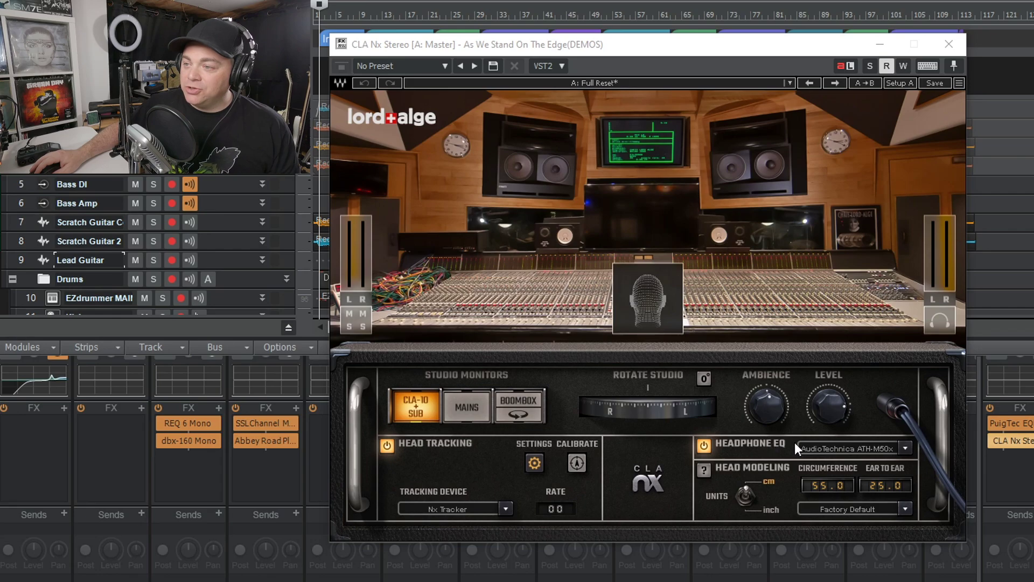
{"action": "left_click", "coordinate": [836, 446]}
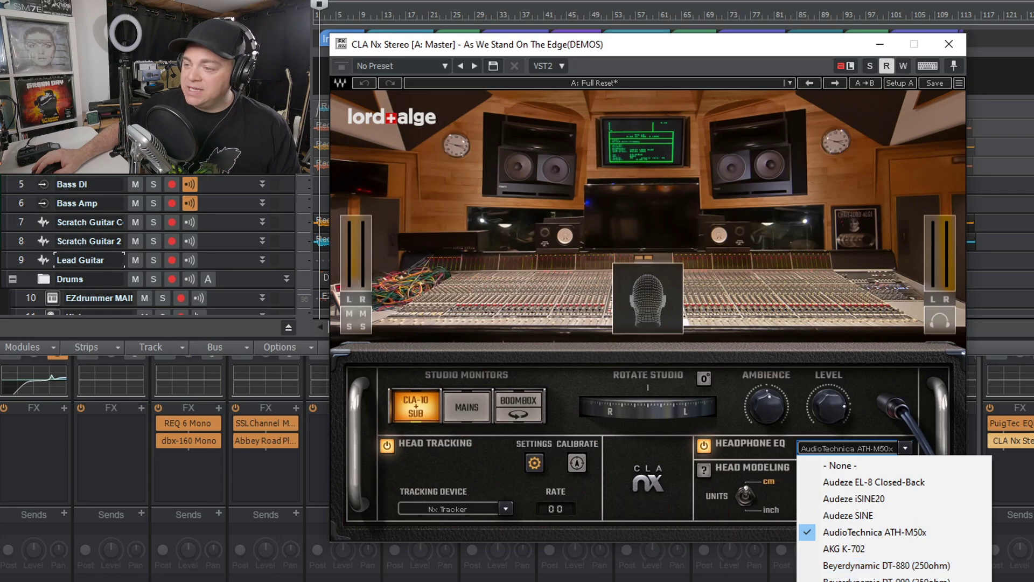
{"action": "left_click", "coordinate": [880, 532]}
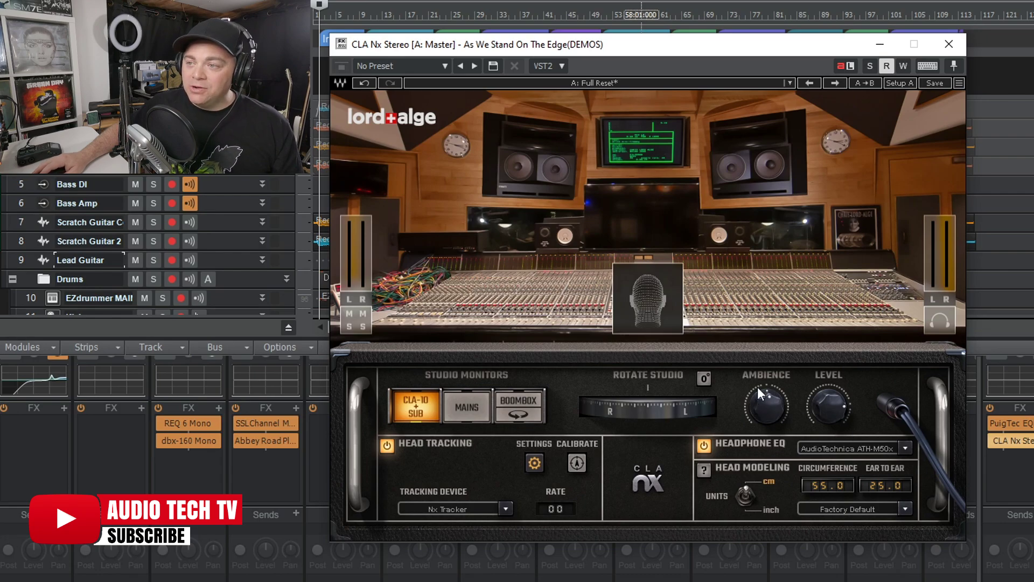
Switch through the Boombox, Mains and CLA-10 + Sub monitors, turning the room view on Mains, and return to CLA-10 + Sub
{"action": "mouse_move", "coordinate": [778, 400]}
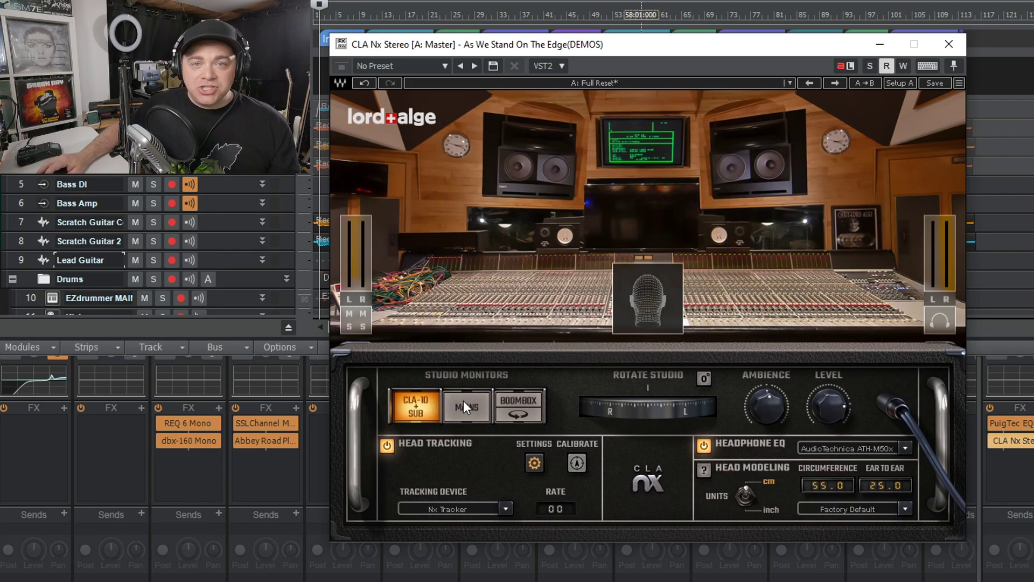
{"action": "left_click", "coordinate": [518, 404]}
{"action": "left_click", "coordinate": [397, 406]}
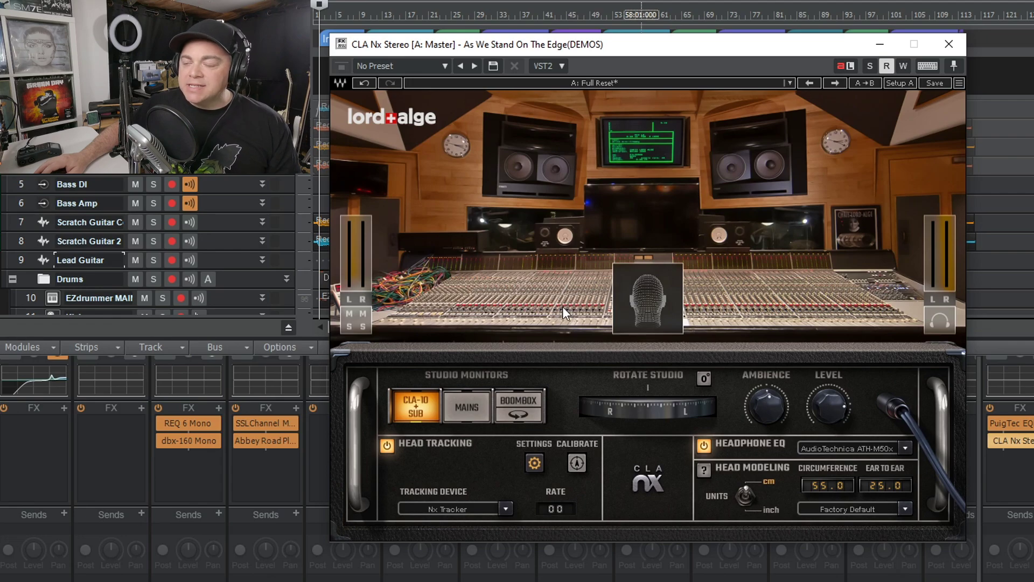
{"action": "left_click", "coordinate": [465, 407]}
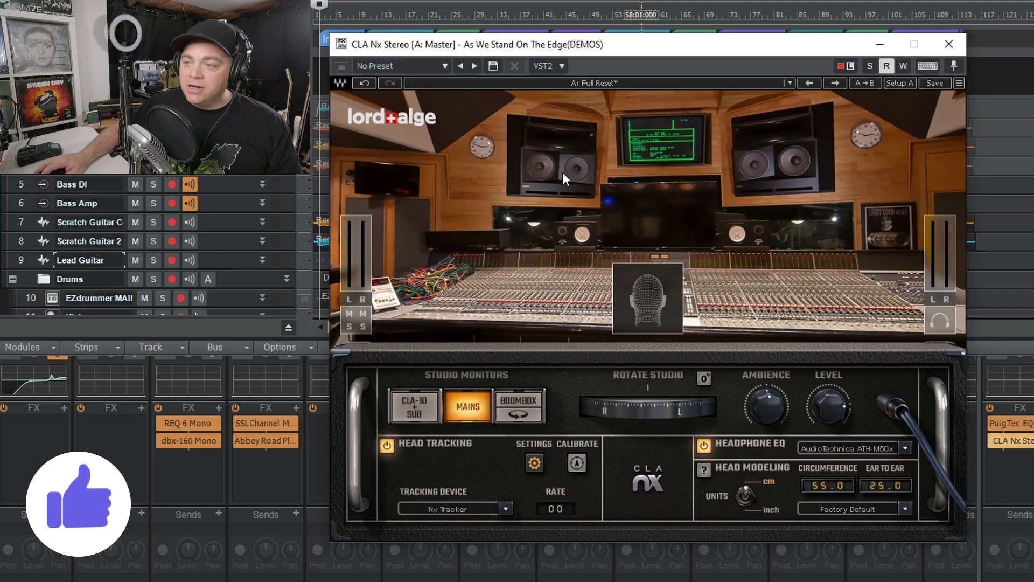
{"action": "left_click_drag", "start_coordinate": [557, 164], "coordinate": [437, 180]}
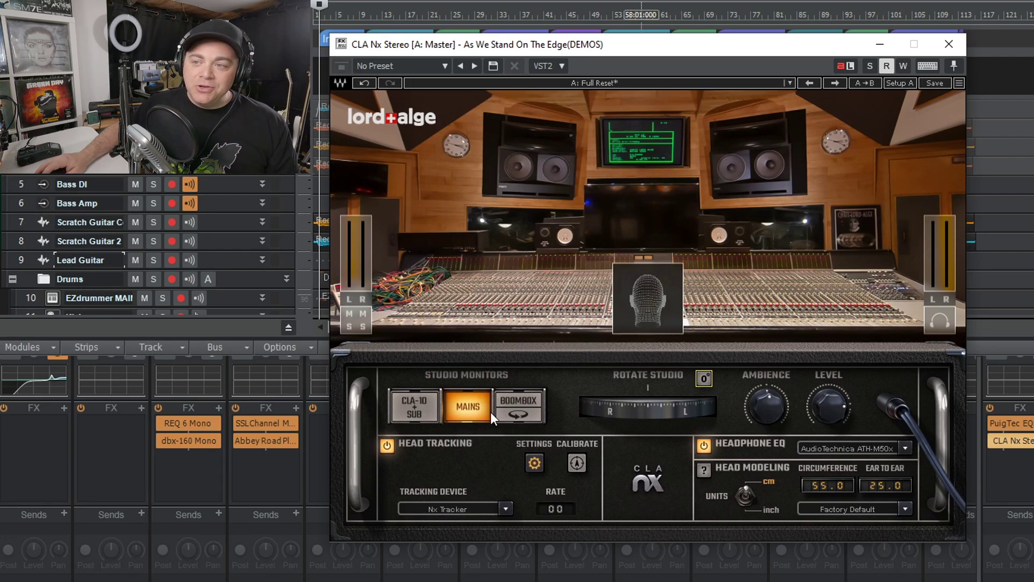
{"action": "left_click", "coordinate": [516, 397]}
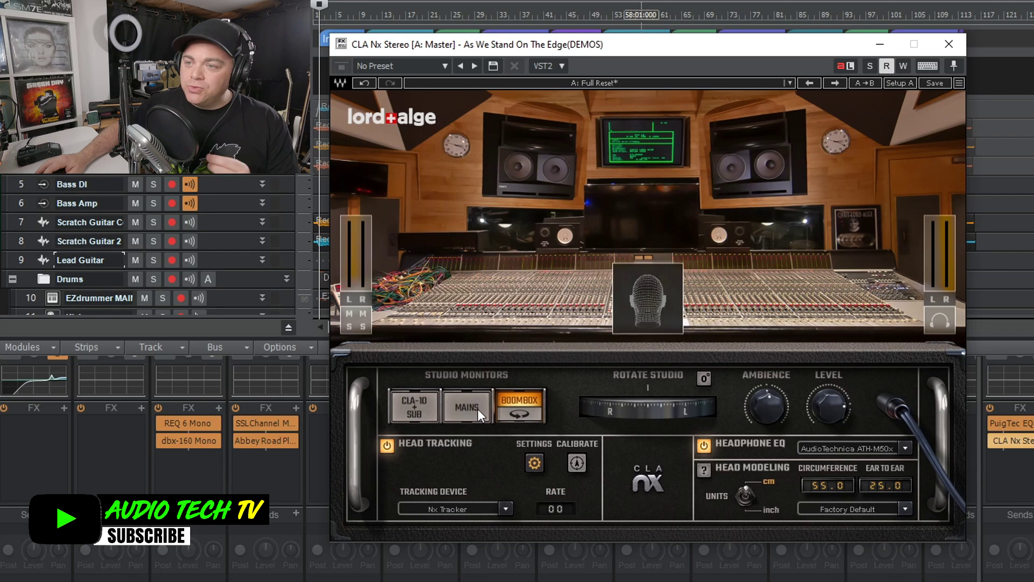
{"action": "left_click", "coordinate": [421, 398]}
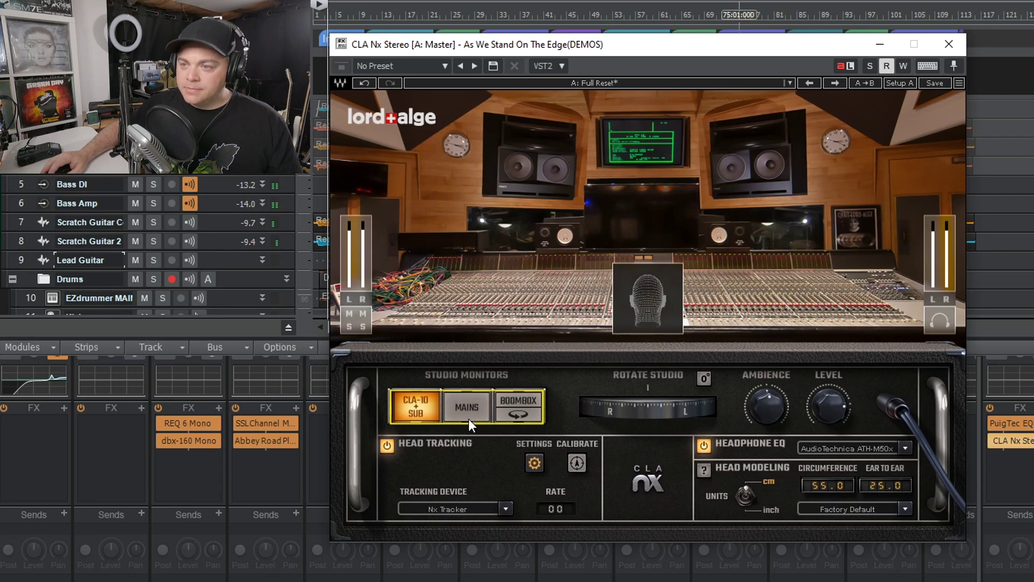
Compare the Mains, Boombox and CLA-10 + Sub monitors during playback, ending on Boombox, and stop the playback
{"action": "left_click", "coordinate": [474, 406]}
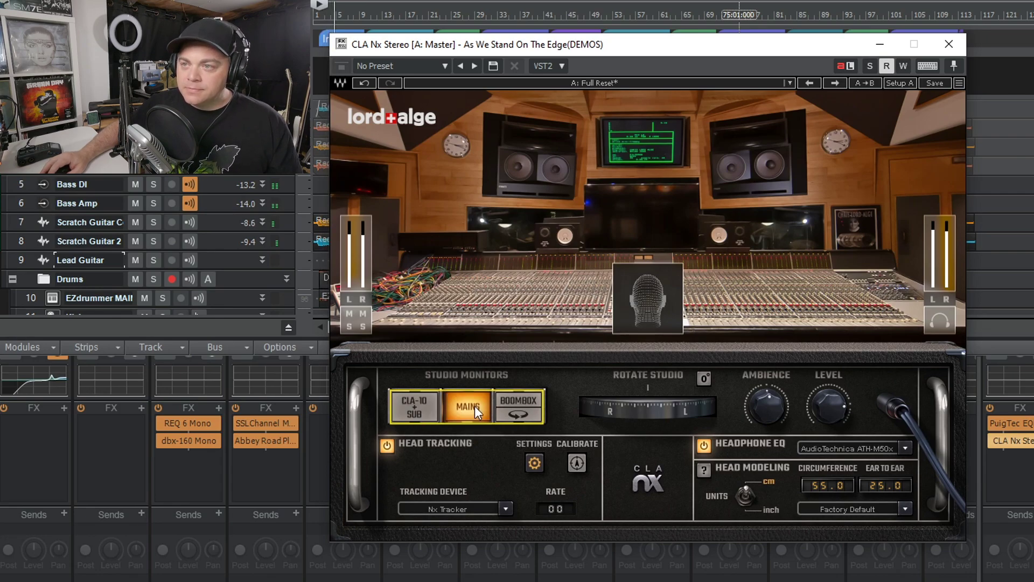
{"action": "left_click", "coordinate": [518, 397]}
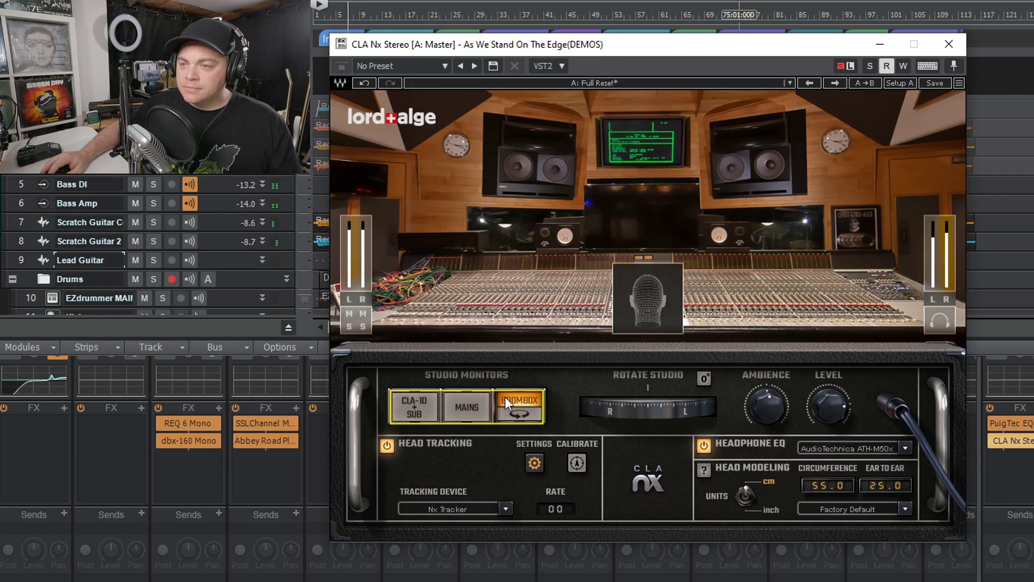
{"action": "left_click", "coordinate": [470, 405]}
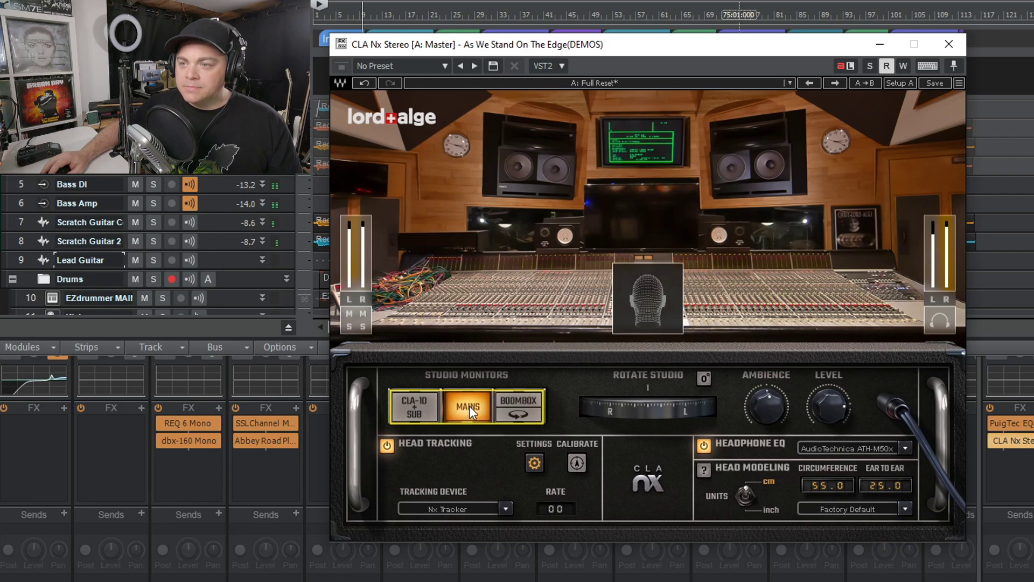
{"action": "left_click", "coordinate": [430, 403]}
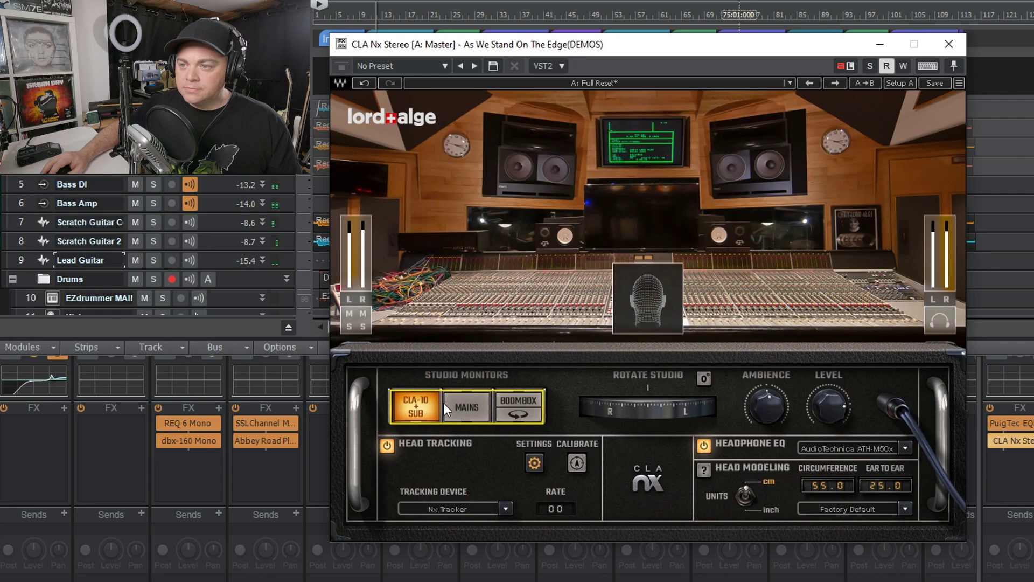
{"action": "left_click", "coordinate": [456, 402]}
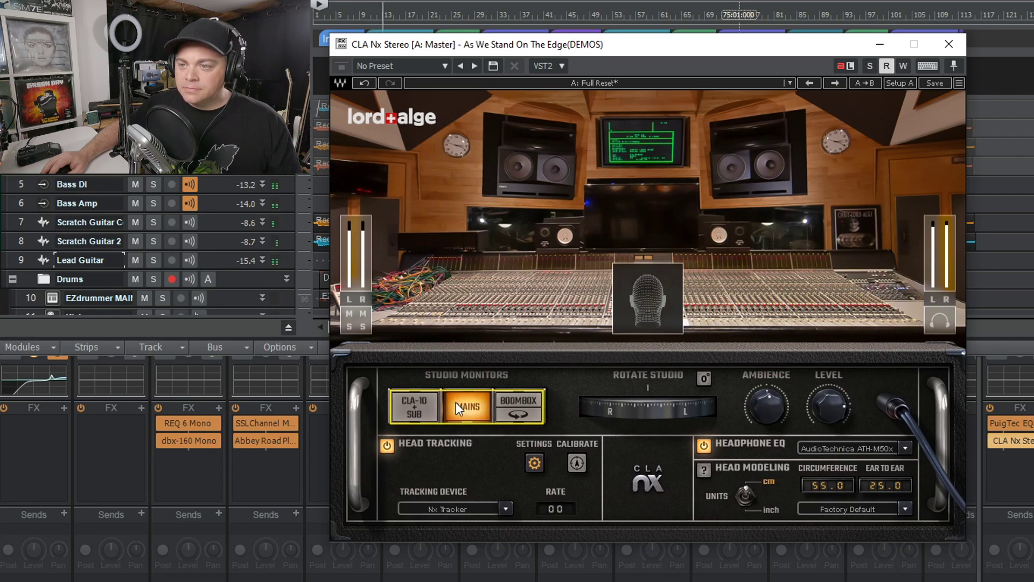
{"action": "left_click", "coordinate": [422, 401]}
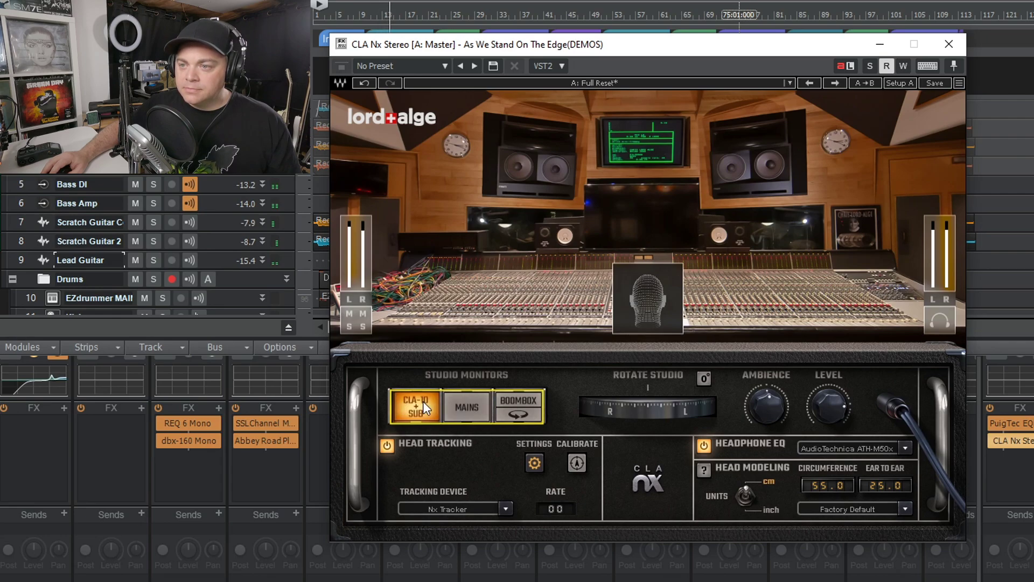
{"action": "left_click", "coordinate": [509, 400]}
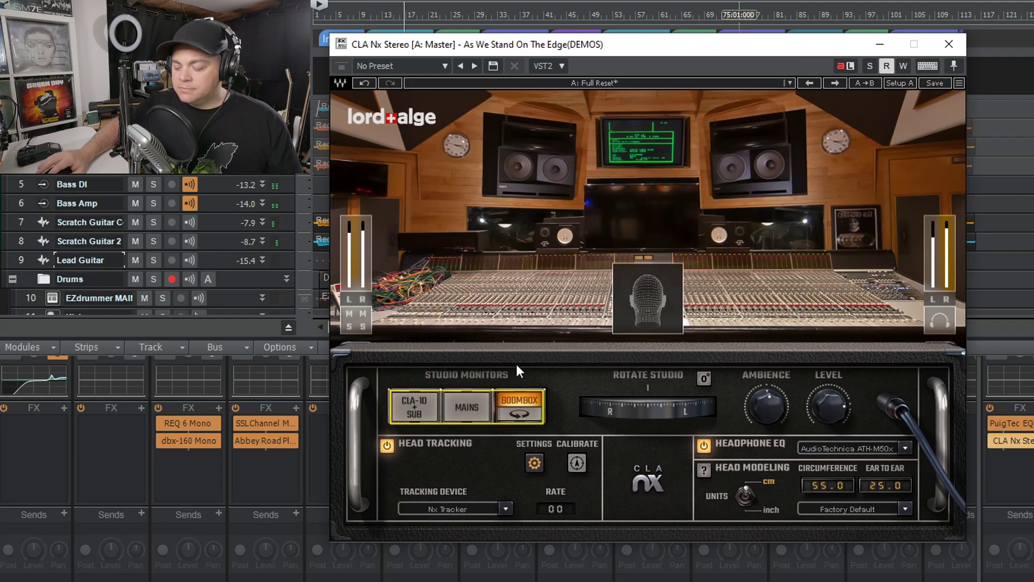
{"action": "key", "text": "space"}
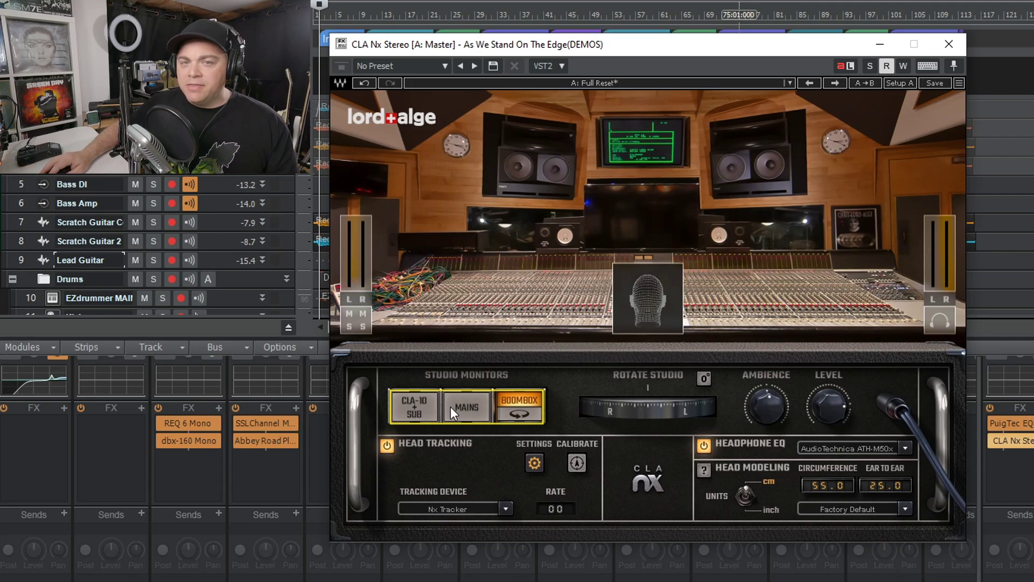
With playback stopped, go through the Mains and Boombox monitors and select CLA-10 + Sub
{"action": "left_click", "coordinate": [418, 410]}
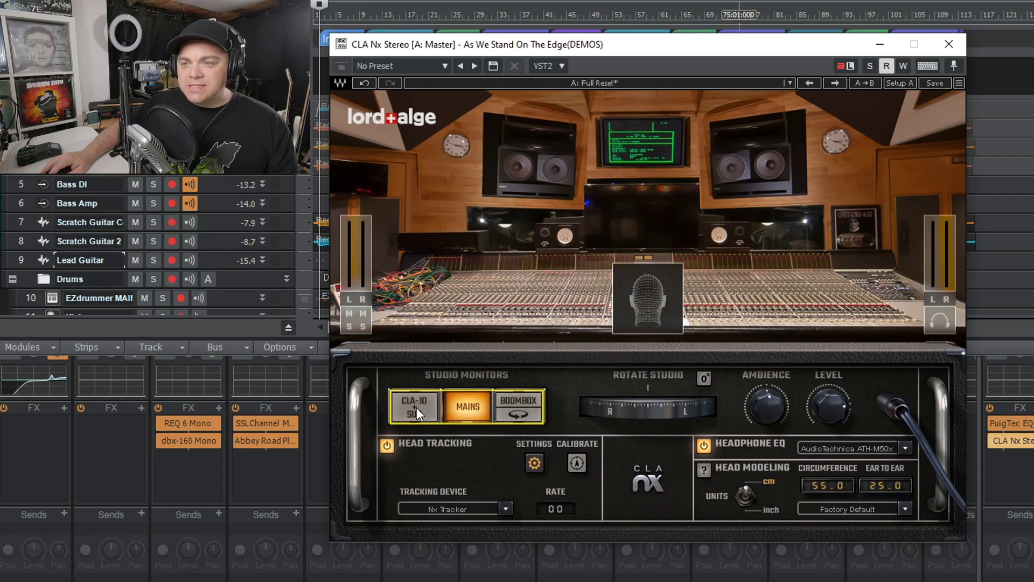
{"action": "left_click", "coordinate": [463, 408]}
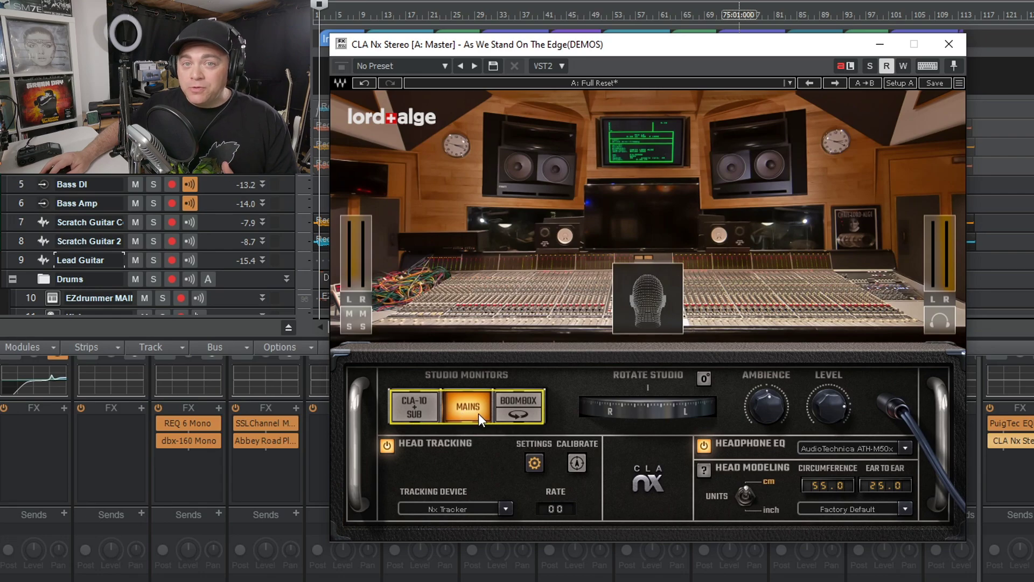
{"action": "left_click", "coordinate": [494, 407]}
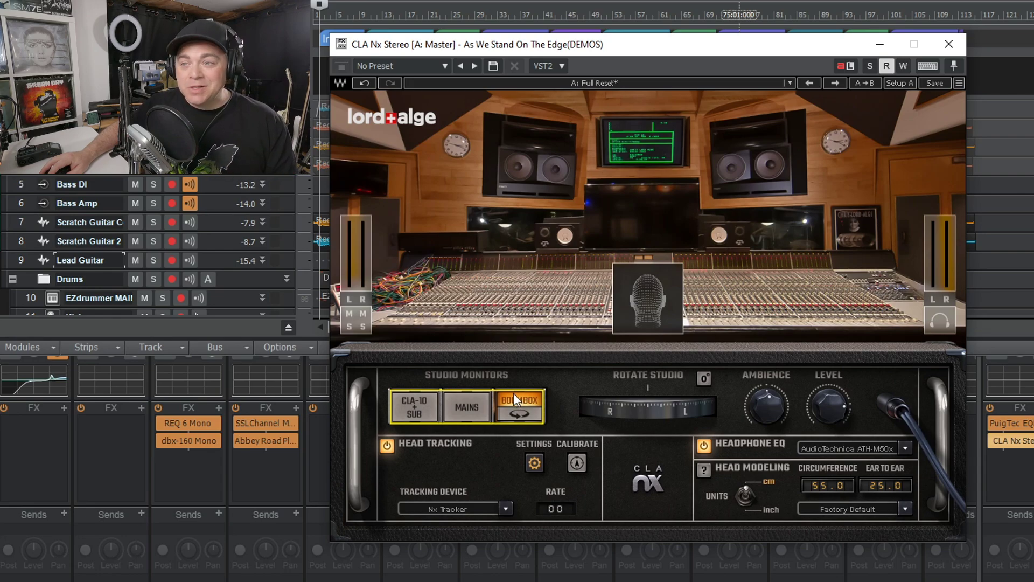
{"action": "left_click", "coordinate": [428, 405]}
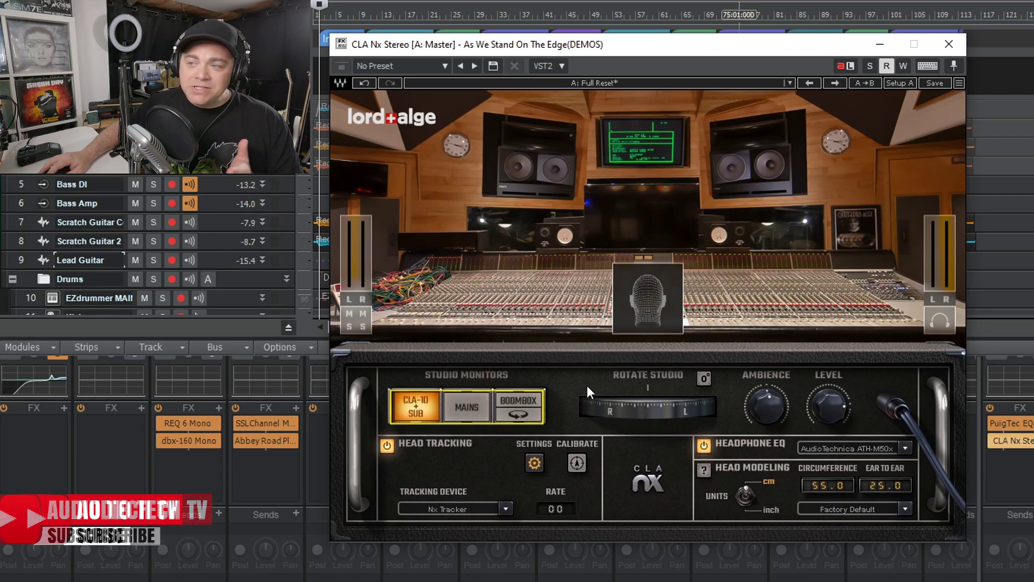
Rotate the studio around to the guitars and outboard racks, and reset the rotation to 0°
{"action": "mouse_move", "coordinate": [633, 405]}
{"action": "left_click_drag", "start_coordinate": [649, 406], "coordinate": [917, 406]}
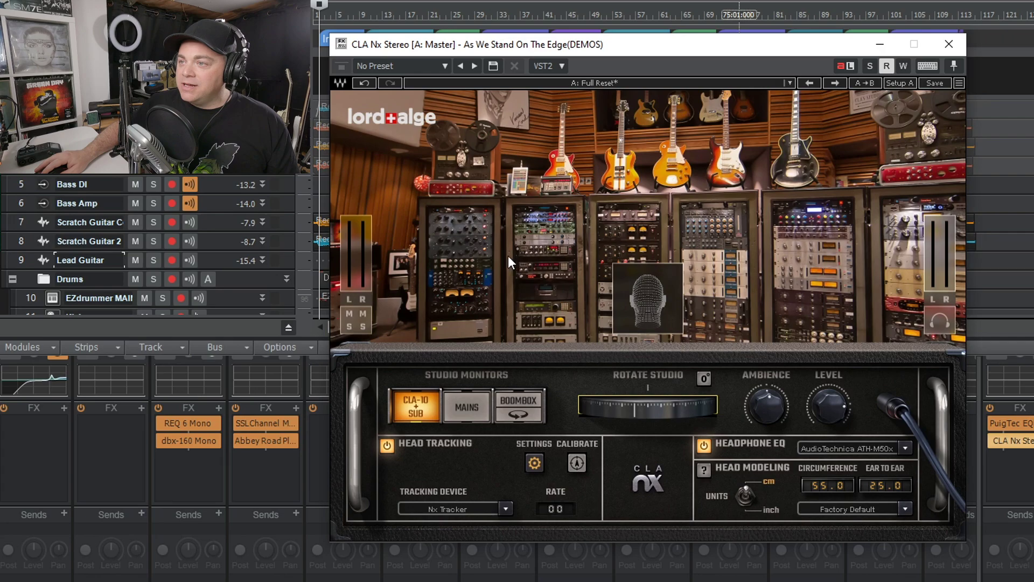
{"action": "left_click", "coordinate": [703, 378]}
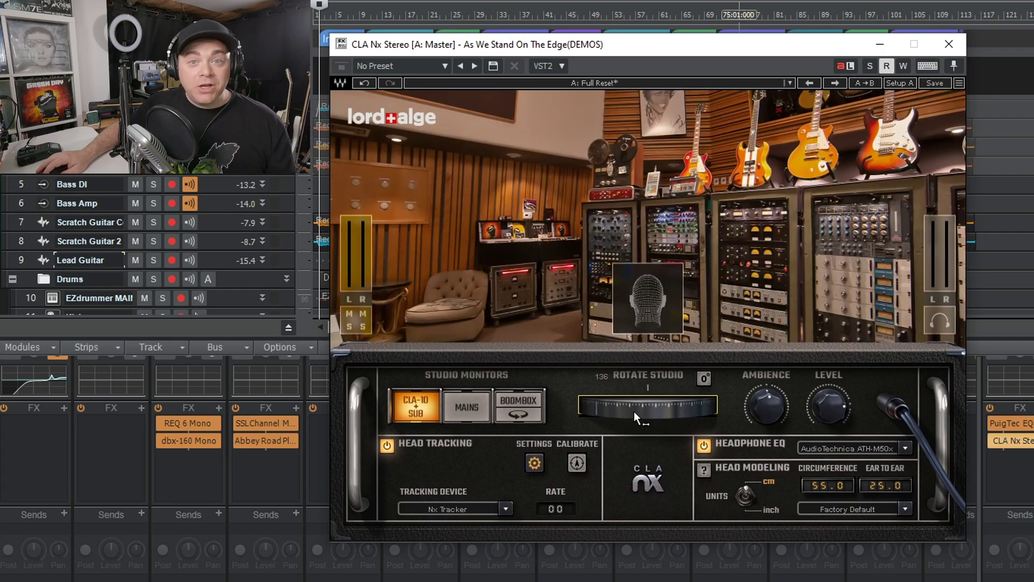
{"action": "left_click", "coordinate": [703, 377]}
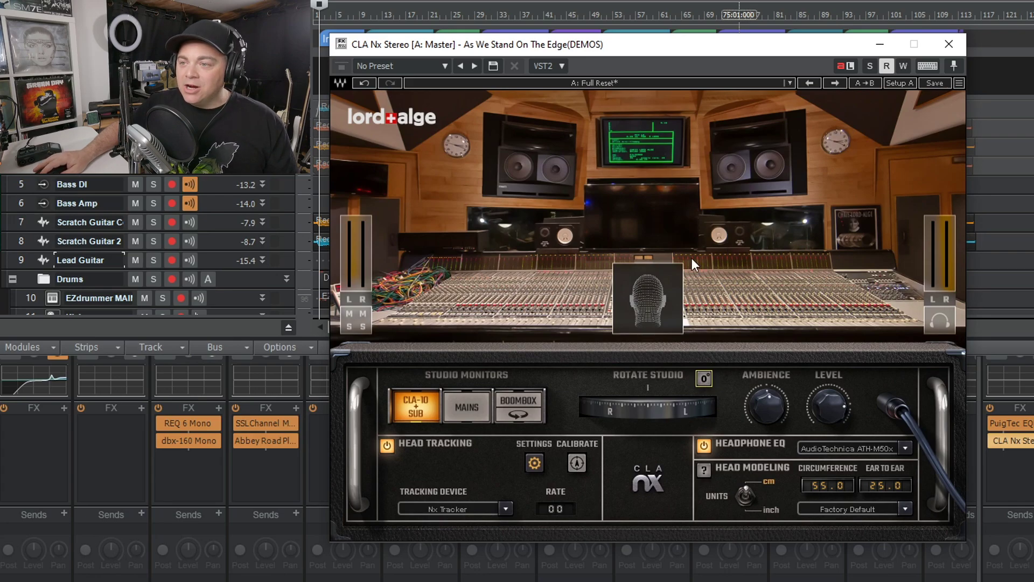
Flip the Boombox position between the rear of the room and the front, comparing it with Mains
{"action": "left_click", "coordinate": [515, 416]}
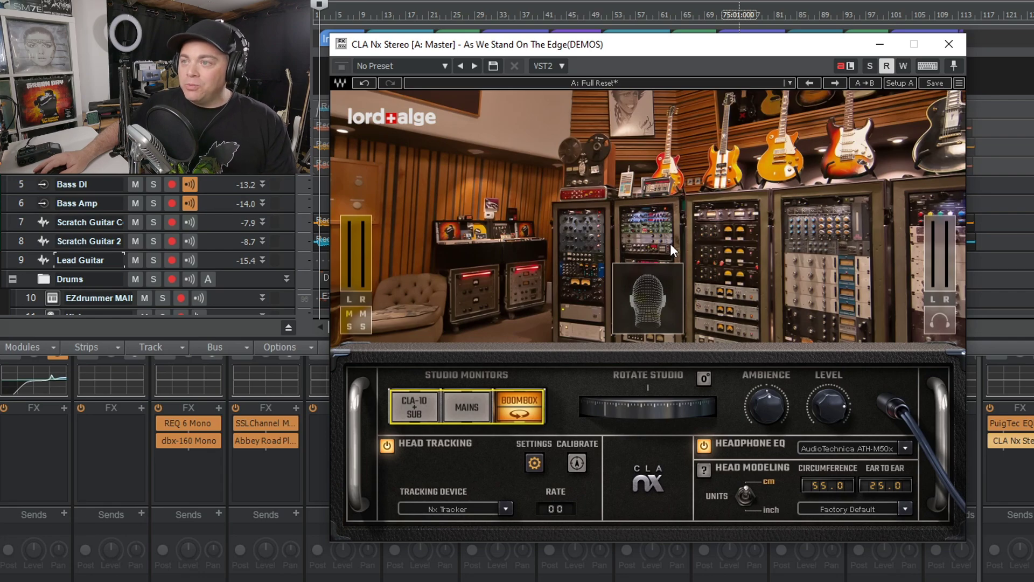
{"action": "left_click", "coordinate": [470, 410]}
{"action": "left_click", "coordinate": [521, 408]}
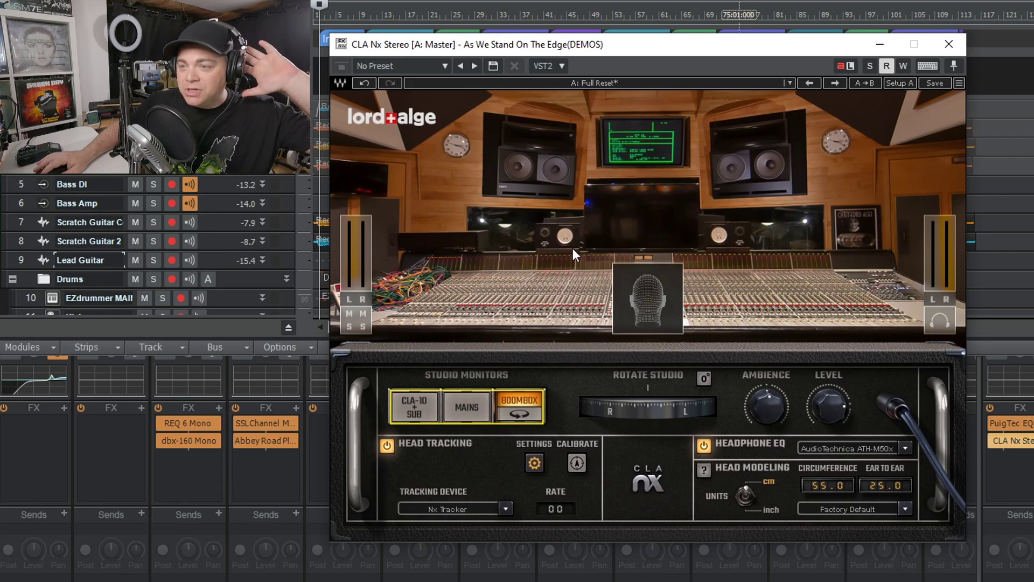
{"action": "left_click", "coordinate": [519, 414]}
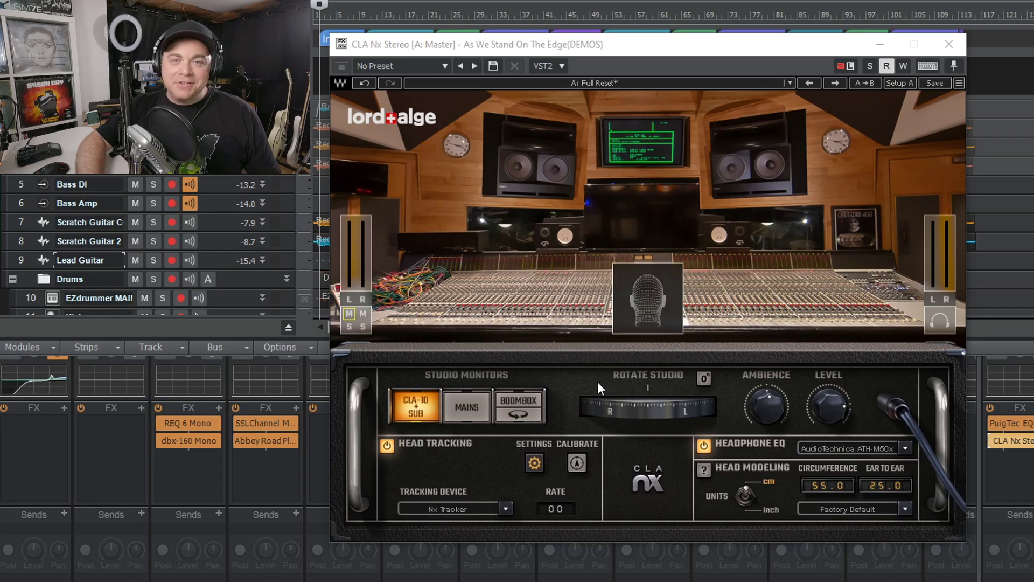
Play the song, rotate the studio around the listener on the CLA-10 + Sub monitors, and reset the rotation to 0°
{"action": "key", "text": "space"}
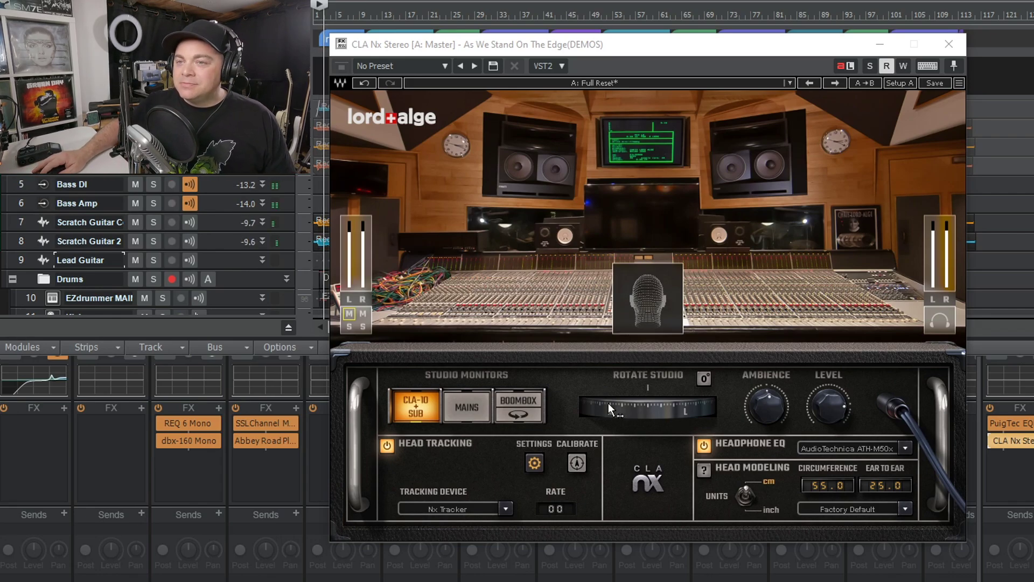
{"action": "left_click_drag", "start_coordinate": [609, 403], "coordinate": [1002, 403]}
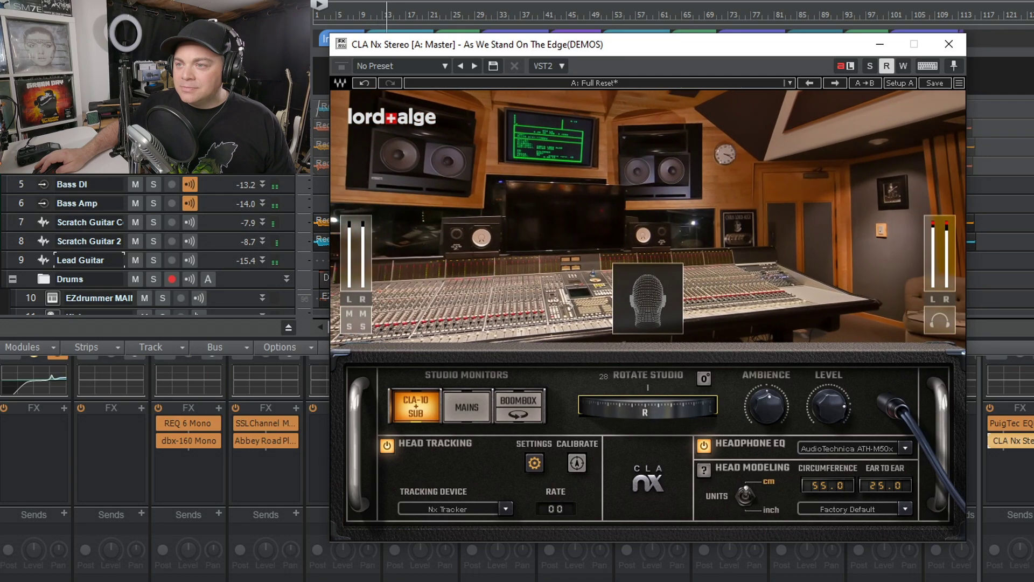
{"action": "left_click", "coordinate": [704, 379]}
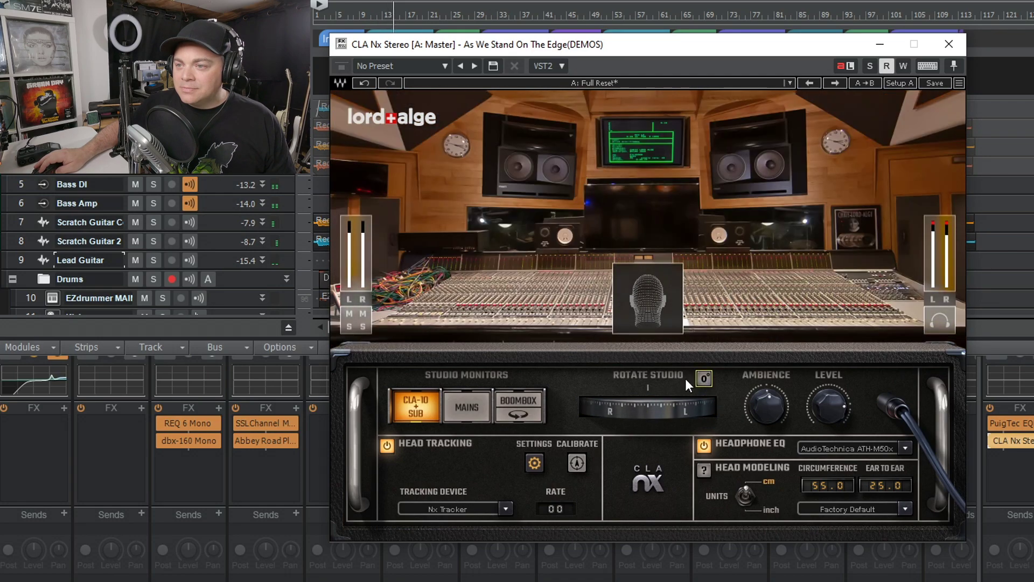
Audition the Boombox facing the rear of the room twice, resetting the rotation to 0° each time
{"action": "left_click", "coordinate": [532, 415]}
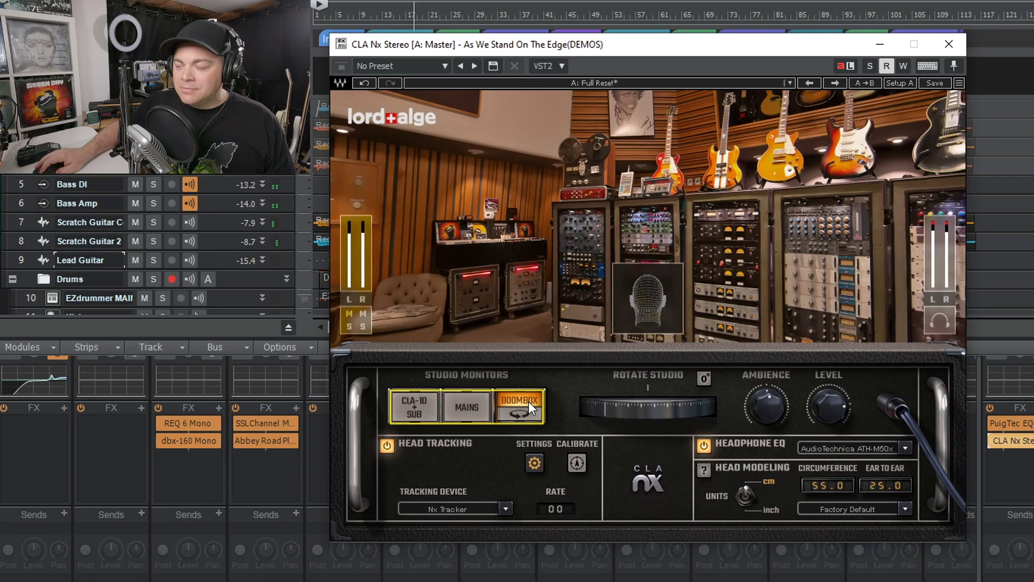
{"action": "left_click", "coordinate": [704, 379]}
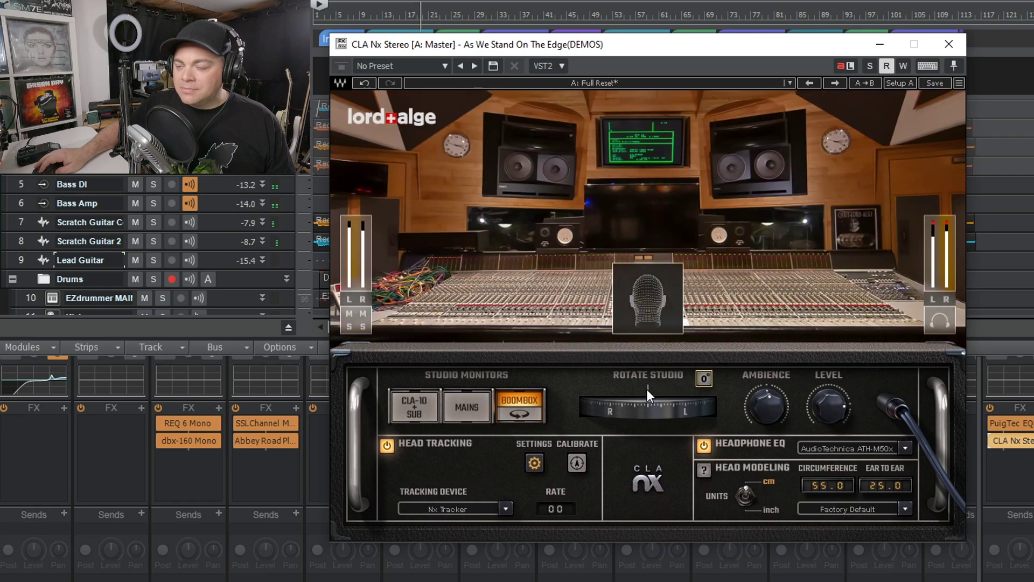
{"action": "left_click", "coordinate": [529, 414]}
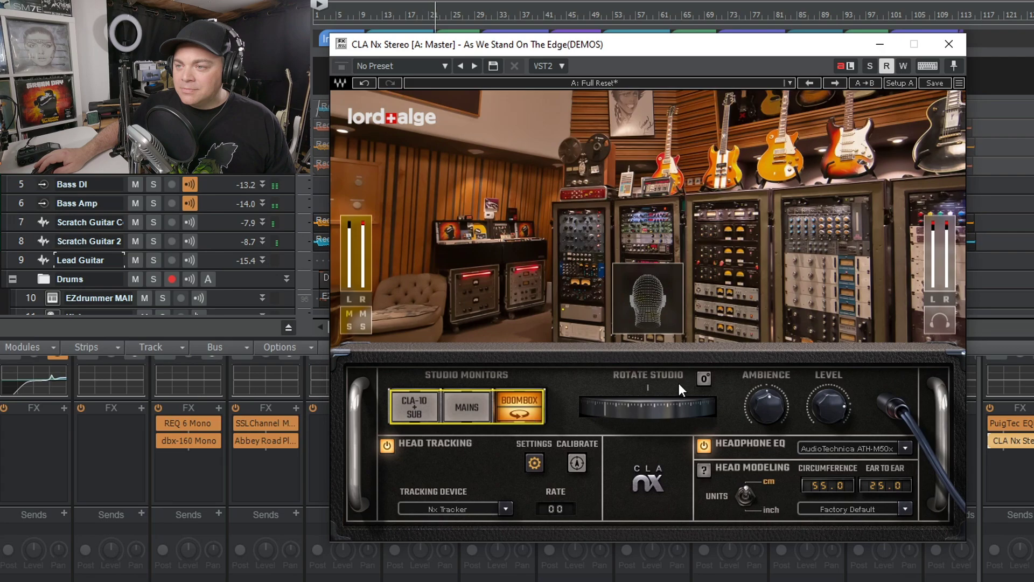
{"action": "left_click", "coordinate": [703, 377]}
Select the Mains monitors and rotate the studio during playback
{"action": "left_click", "coordinate": [471, 405]}
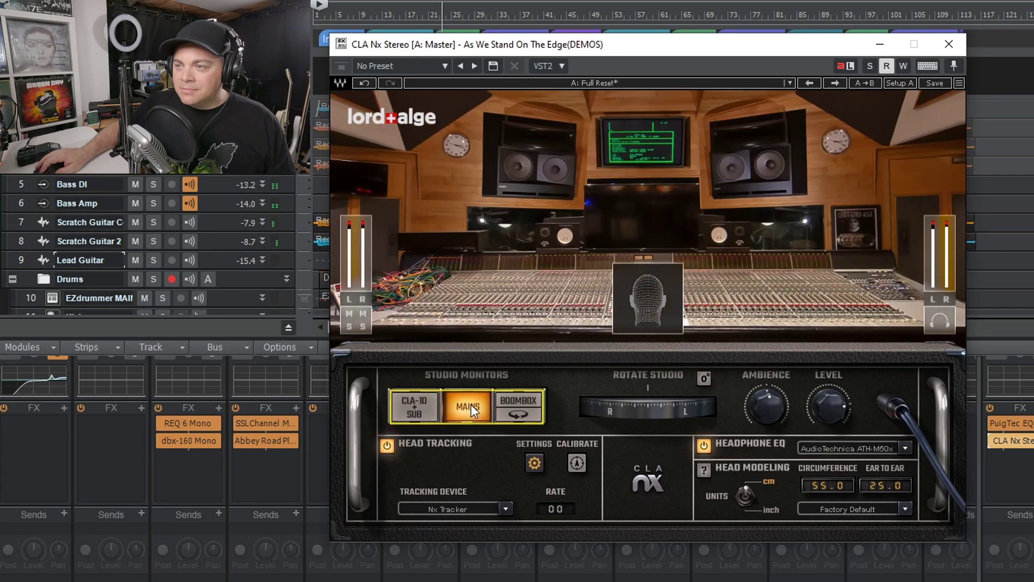
{"action": "left_click_drag", "start_coordinate": [634, 408], "coordinate": [470, 408]}
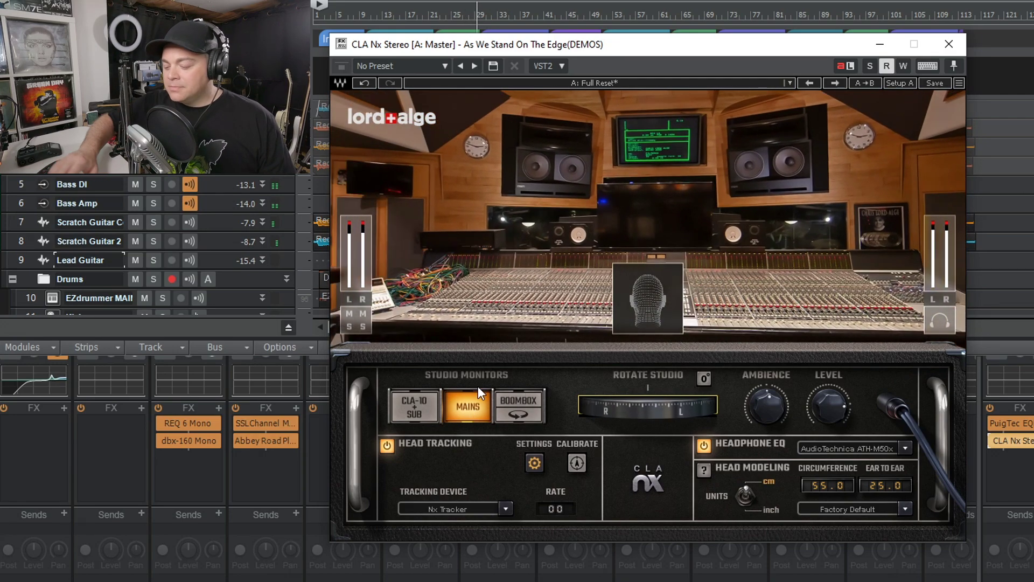
Close the plugin window's system menu and switch the studio monitors to CLA-10 + Sub
{"action": "key", "text": "alt+space"}
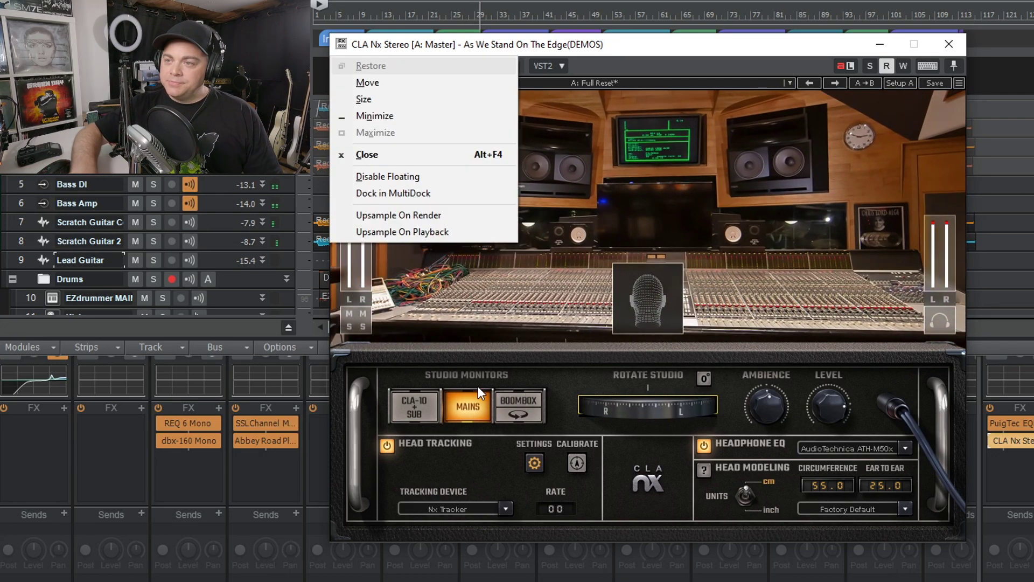
{"action": "left_click", "coordinate": [697, 187]}
{"action": "left_click", "coordinate": [415, 407]}
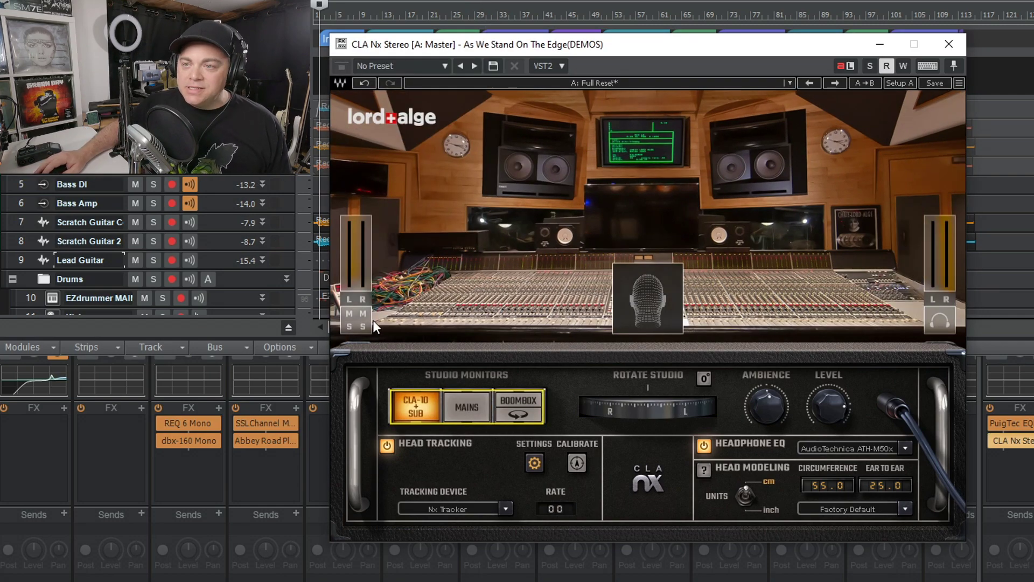
Mute and unmute the left channel in CLA Nx, and bypass and re-enable the plugin on the master bus
{"action": "left_click", "coordinate": [348, 313]}
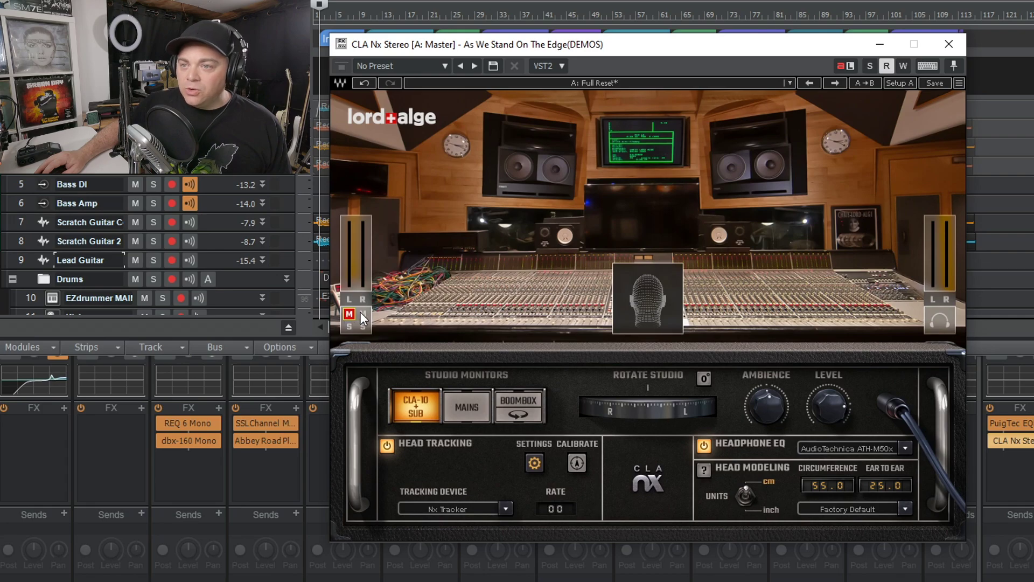
{"action": "left_click", "coordinate": [360, 313]}
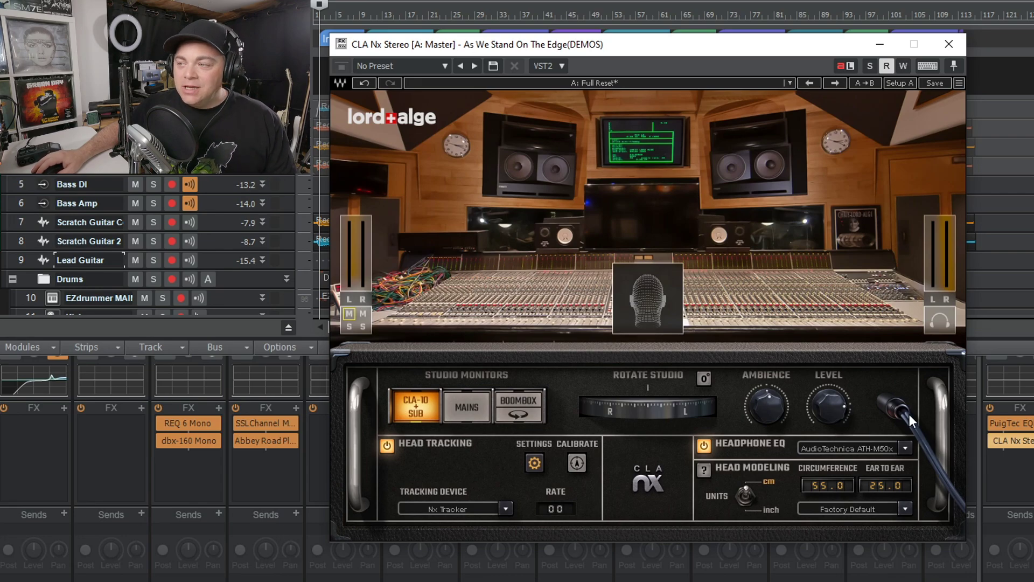
{"action": "left_click", "coordinate": [1003, 441]}
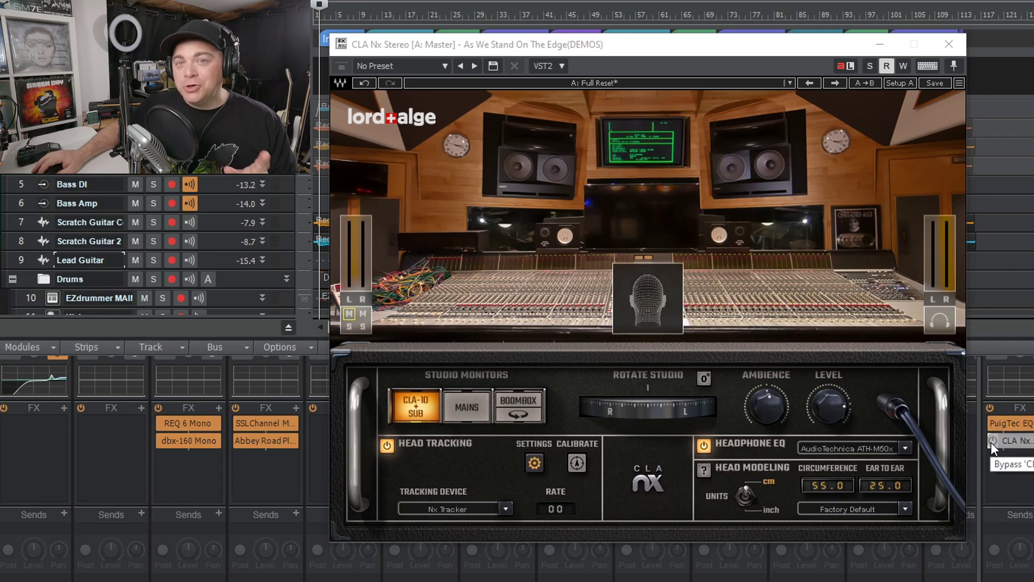
{"action": "left_click", "coordinate": [990, 442]}
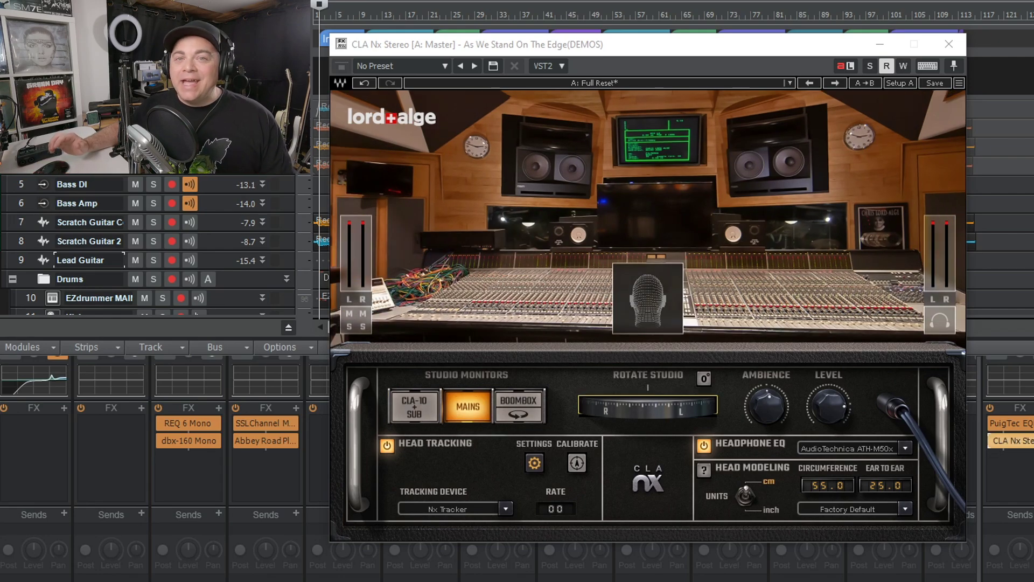